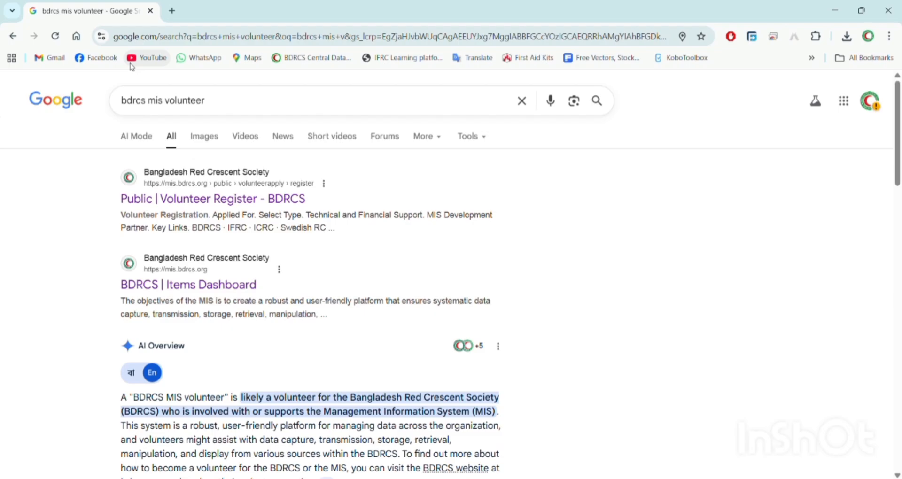
- Open the 'Public | Volunteer Register - BDRCS' result from the Google search
{"action": "left_click", "coordinate": [218, 201]}
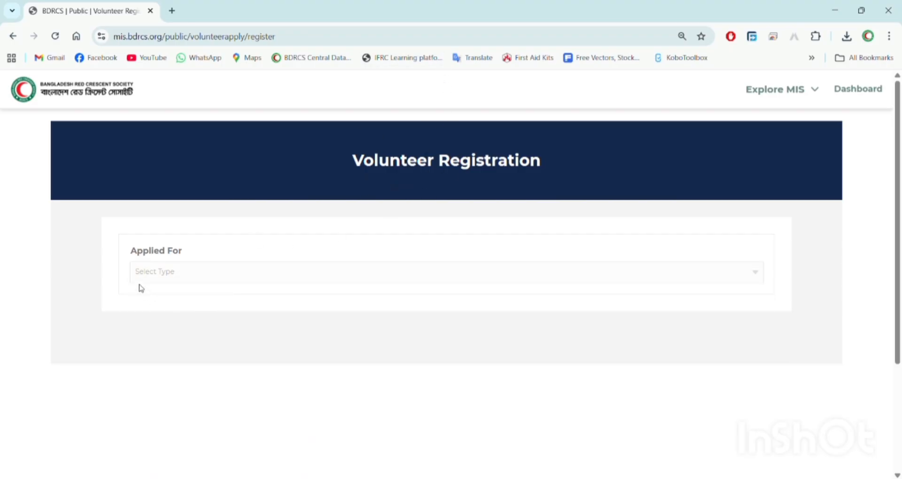
- Set Applied For to 'Current RCY volunteer'
{"action": "left_click", "coordinate": [162, 281]}
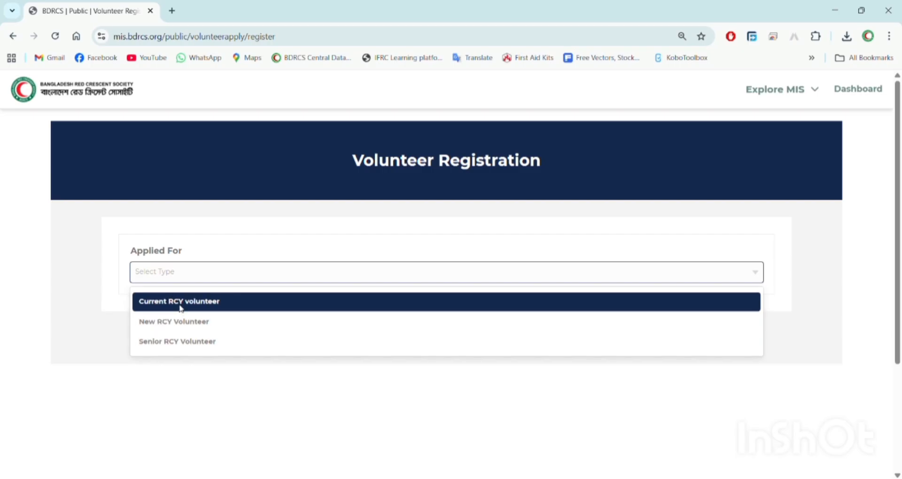
{"action": "left_click", "coordinate": [181, 303]}
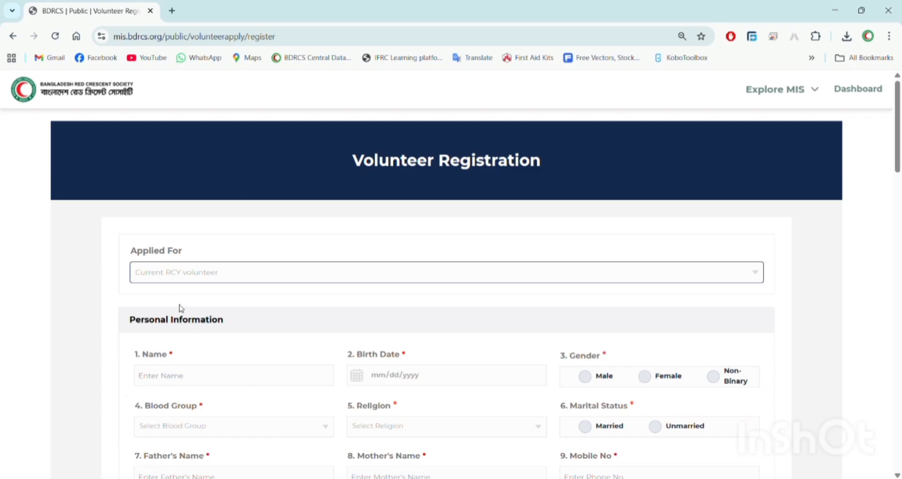
- Enter the volunteer's full name in the Name field
{"action": "scroll", "coordinate": [181, 309], "scroll_direction": "down", "scroll_amount": 3}
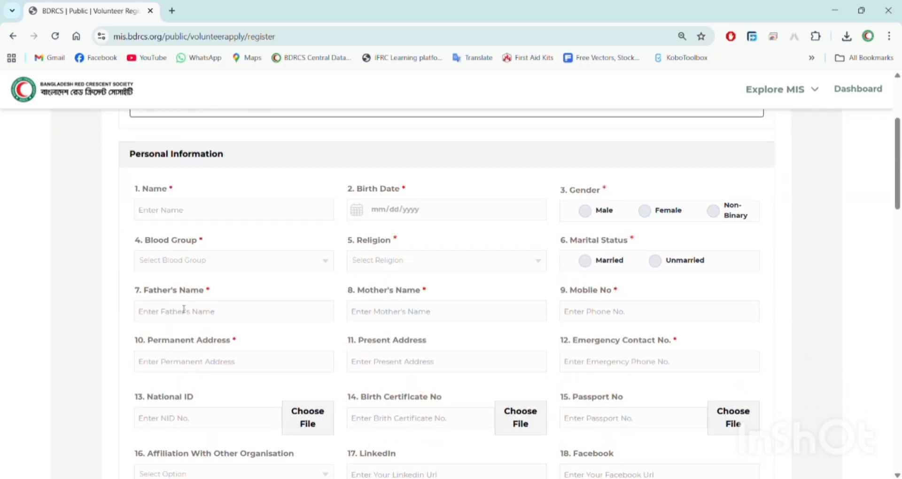
{"action": "left_click", "coordinate": [233, 216]}
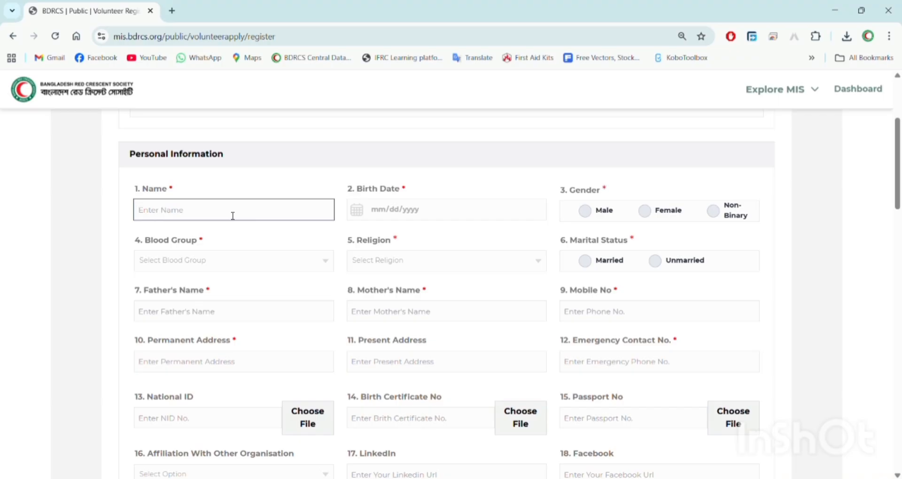
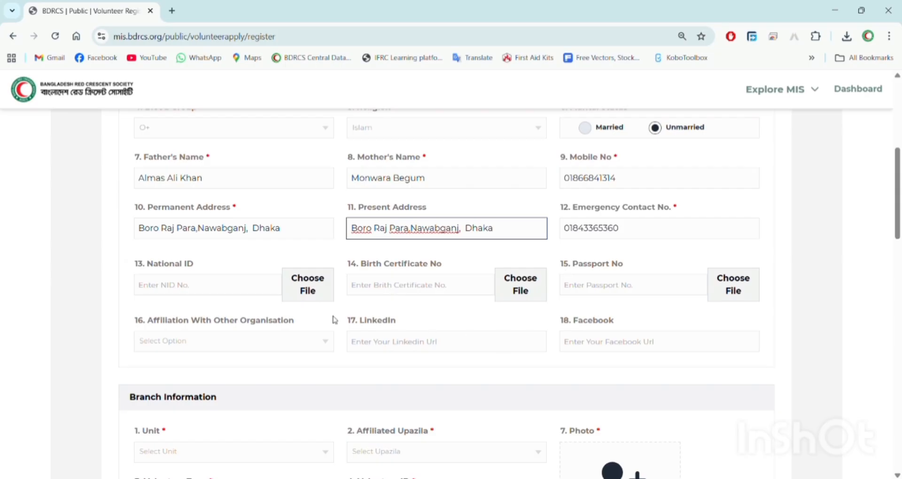
- Attach the National ID image file to the form
{"action": "left_click", "coordinate": [299, 294]}
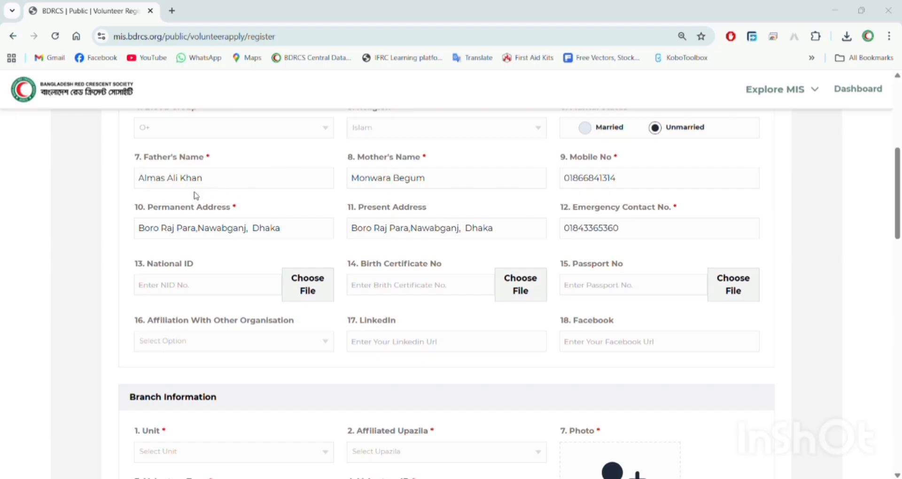
{"action": "left_click", "coordinate": [490, 89]}
{"action": "left_click", "coordinate": [311, 280]}
{"action": "left_click", "coordinate": [393, 346]}
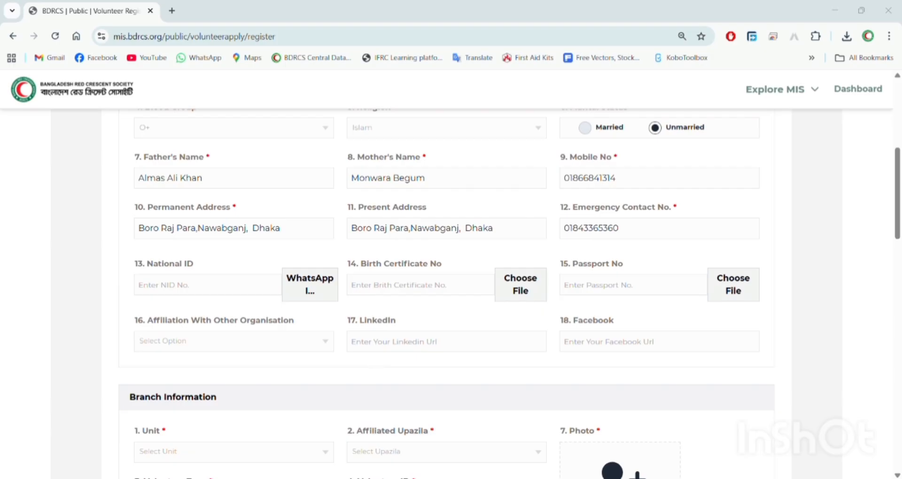
- Paste the volunteer's National ID number into the National ID field
{"action": "left_click", "coordinate": [251, 293]}
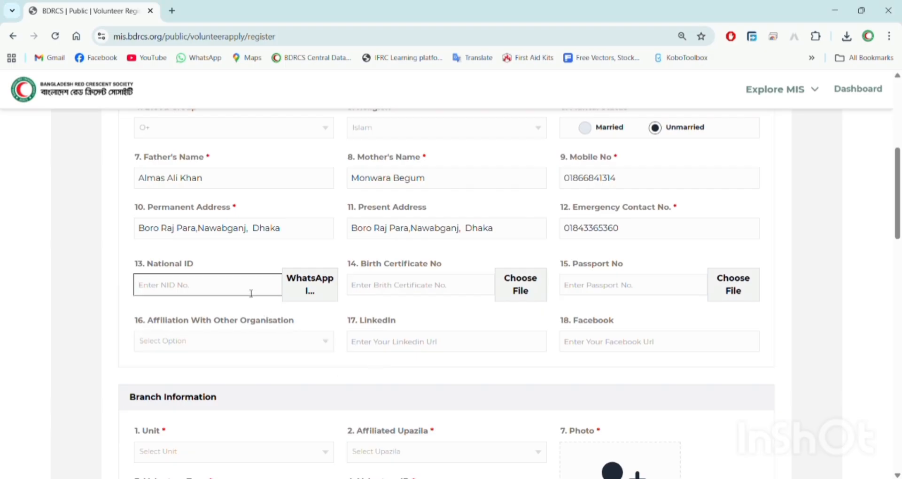
{"action": "key", "text": "ctrl+v"}
{"action": "scroll", "coordinate": [817, 304], "scroll_direction": "down", "scroll_amount": 2}
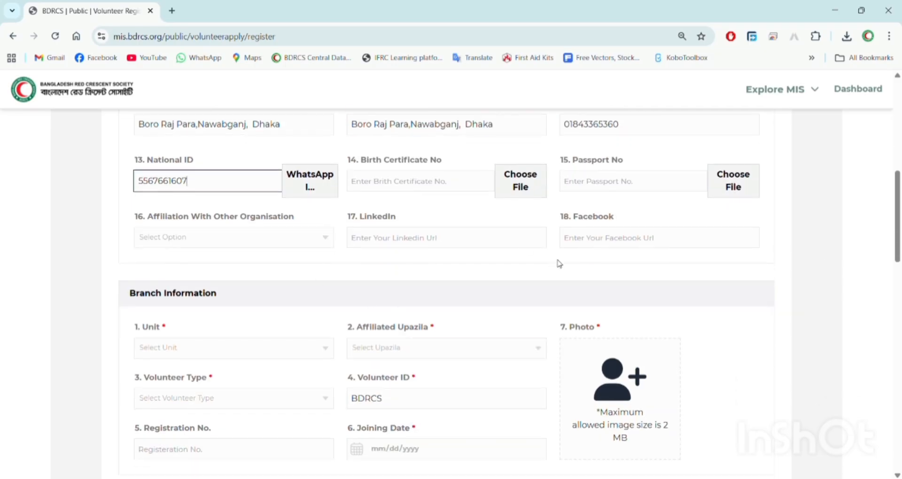
{"action": "scroll", "coordinate": [390, 293], "scroll_direction": "down", "scroll_amount": 2}
{"action": "scroll", "coordinate": [389, 293], "scroll_direction": "down", "scroll_amount": 2}
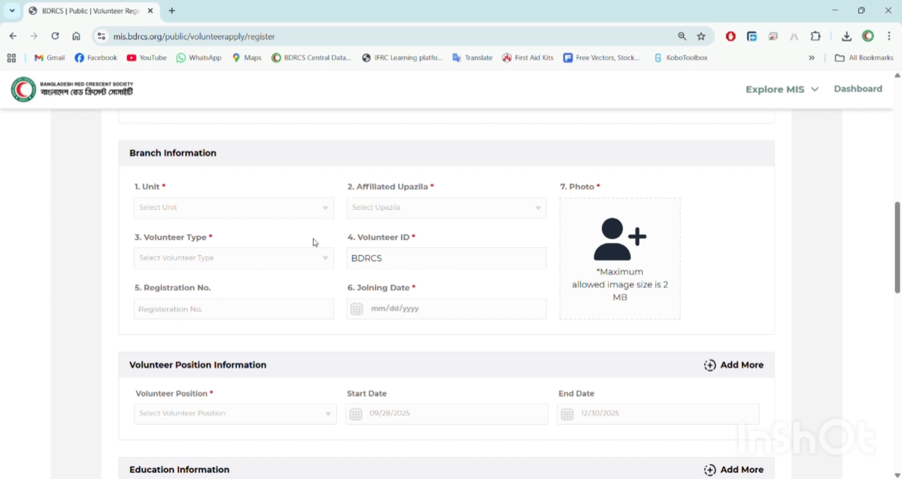
- Filter the Unit list with 'dis' and select Dhaka District RC Unit
{"action": "left_click", "coordinate": [266, 209]}
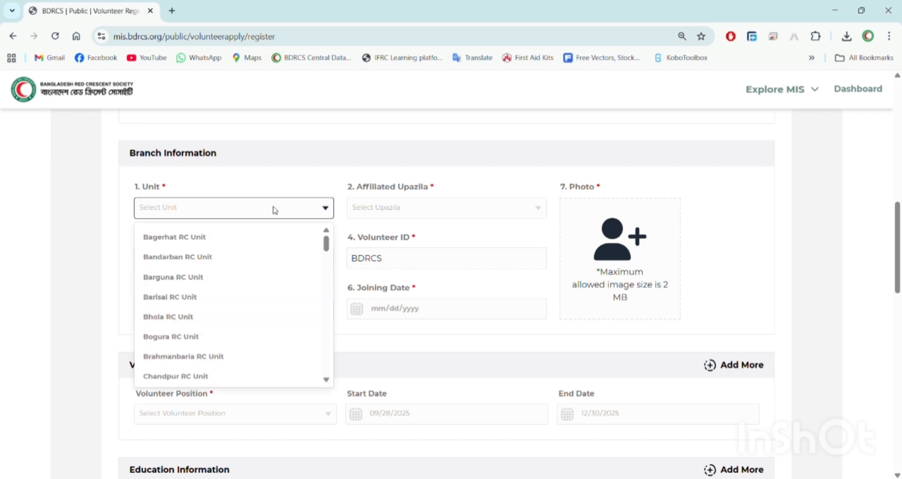
{"action": "type", "text": "dh"}
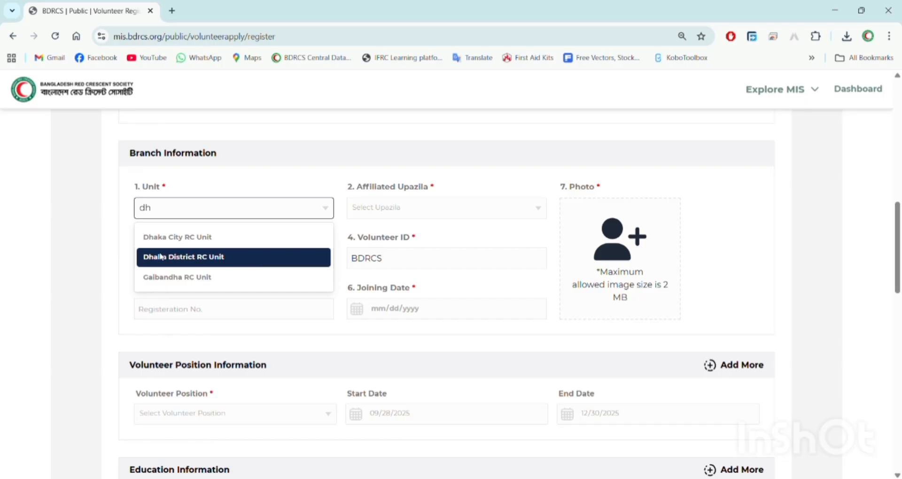
{"action": "type", "text": "a"}
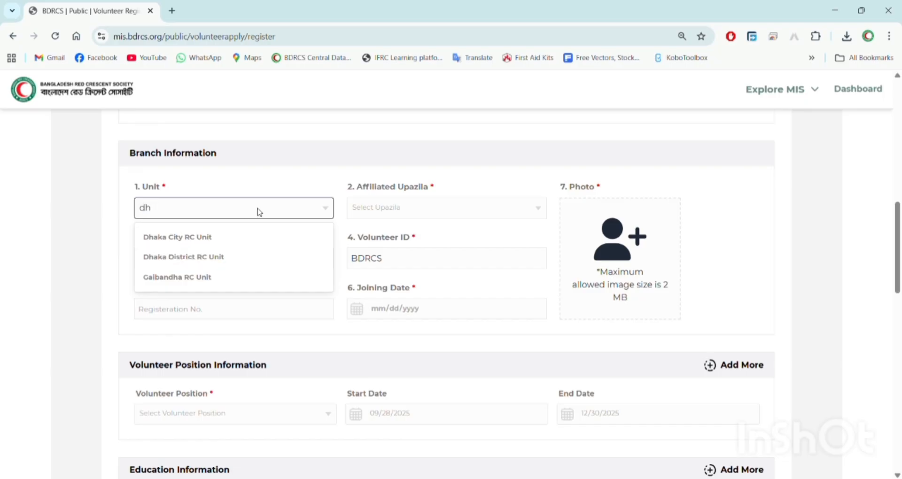
{"action": "type", "text": "h"}
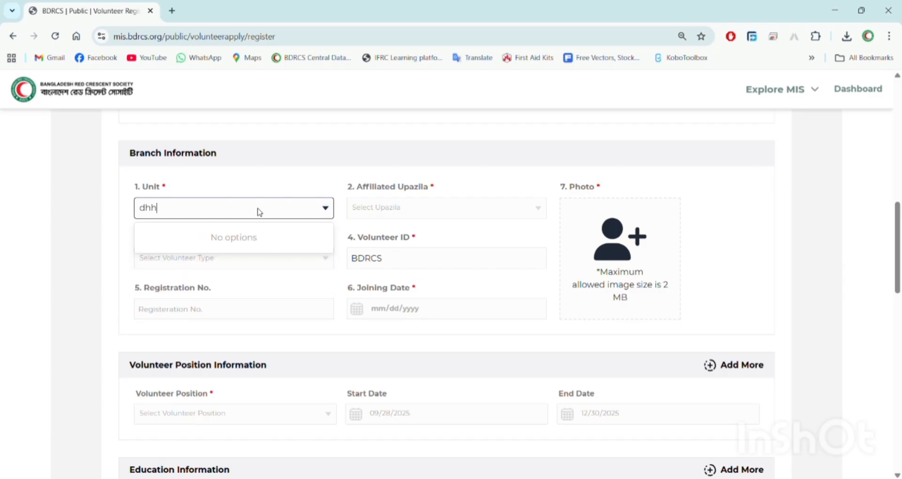
{"action": "key", "text": "BackSpace"}
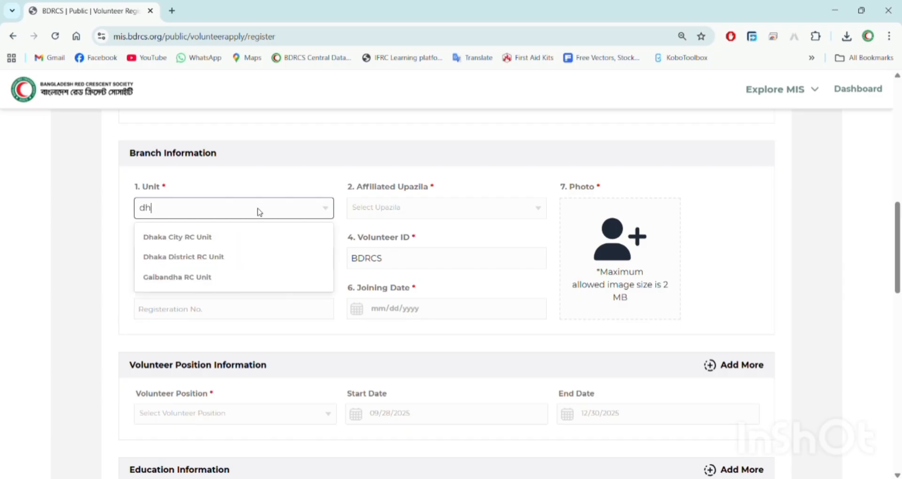
{"action": "key", "text": "BackSpace"}
{"action": "key", "text": "BackSpace"}
{"action": "type", "text": "dis"}
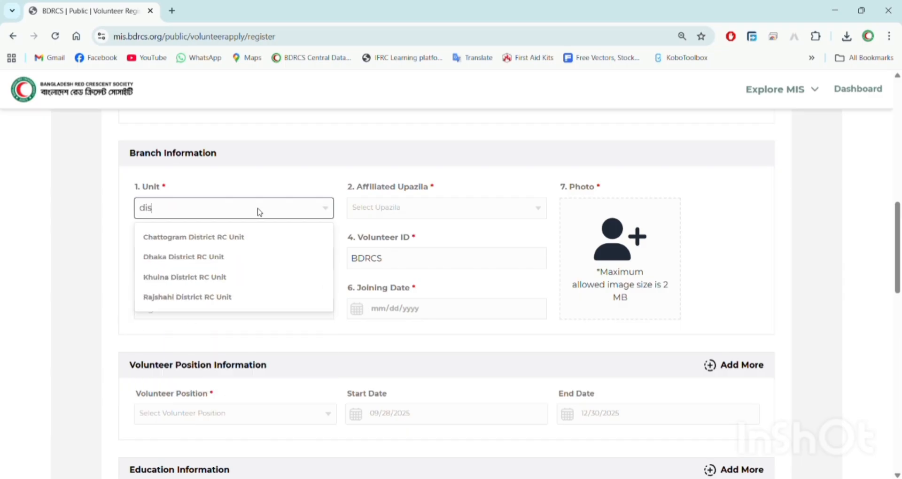
{"action": "left_click", "coordinate": [206, 264]}
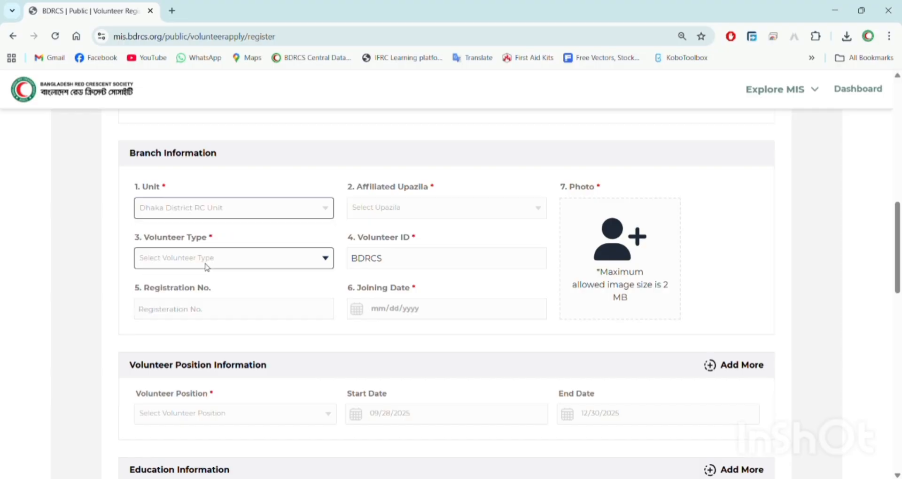
- Search 'naw' and select Nawabganj as the affiliated upazila
{"action": "left_click", "coordinate": [438, 218]}
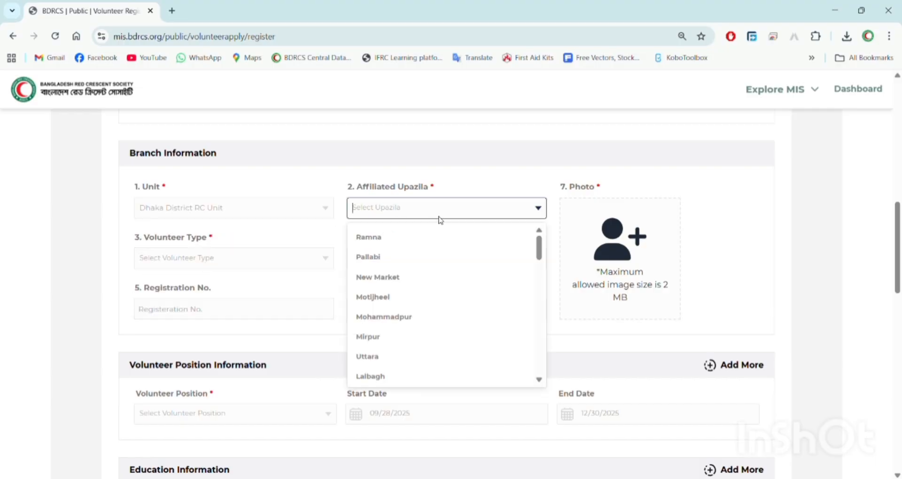
{"action": "left_click", "coordinate": [439, 217]}
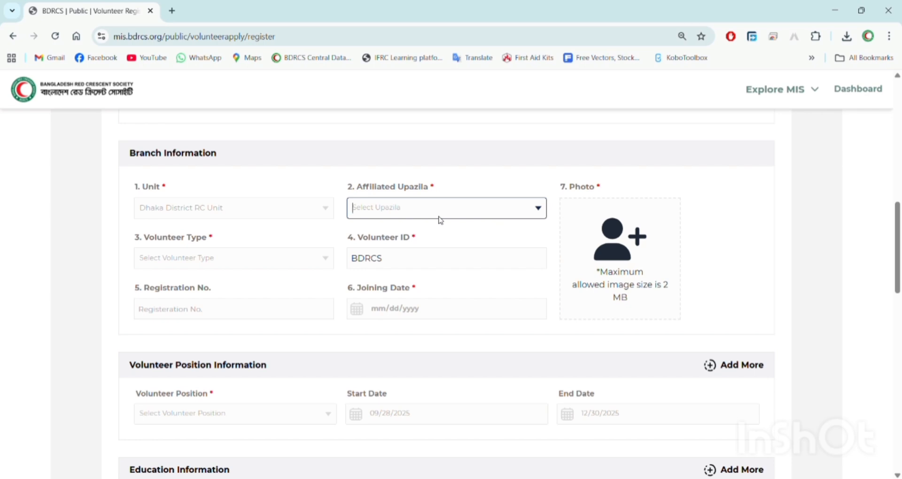
{"action": "type", "text": "naw"}
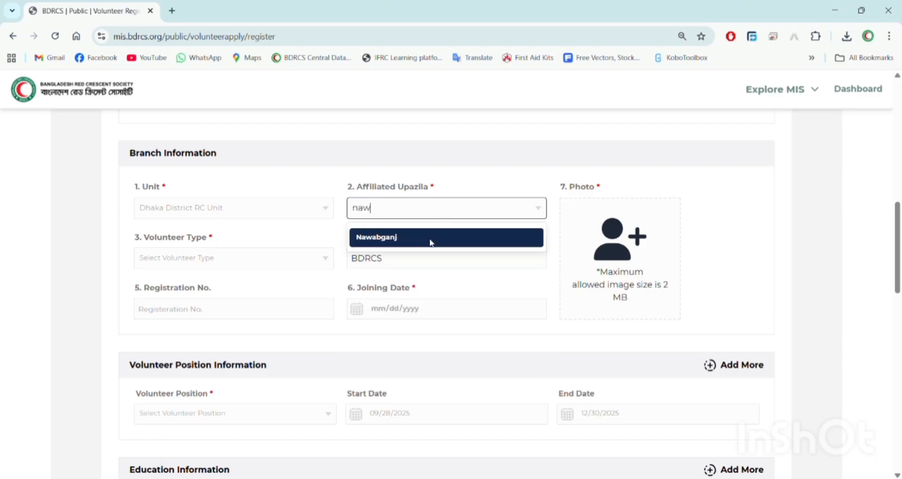
{"action": "left_click", "coordinate": [431, 243]}
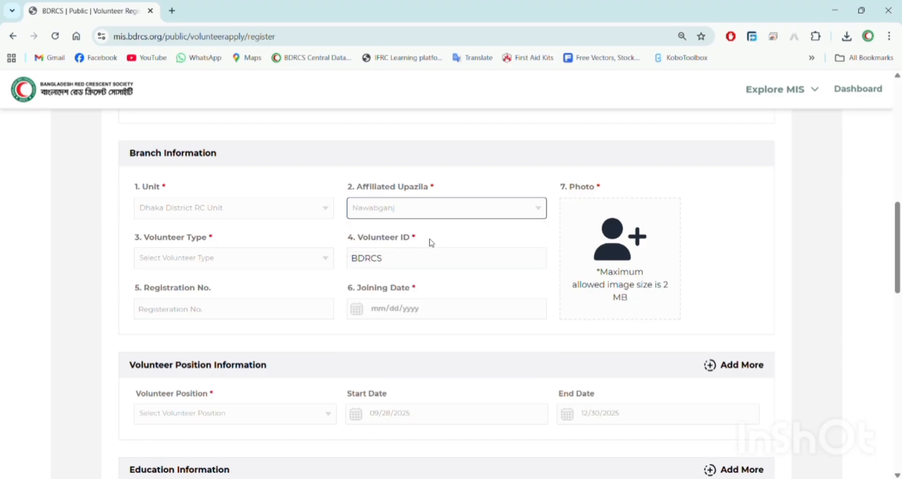
{"action": "left_click", "coordinate": [254, 261]}
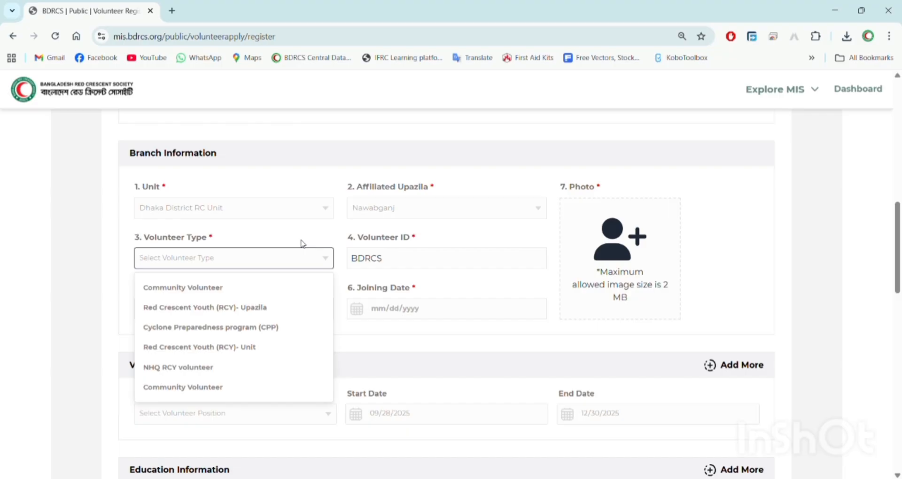
- Choose Red Crescent Youth (RCY)- Upazila, joining date 03/29/2025, and upload the volunteer's photo
{"action": "left_click", "coordinate": [251, 308]}
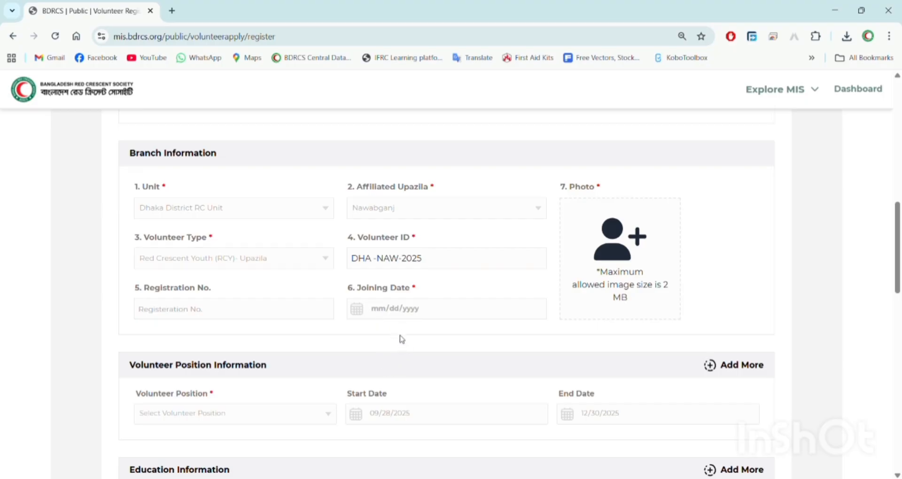
{"action": "left_click", "coordinate": [421, 374]}
{"action": "left_click", "coordinate": [631, 285]}
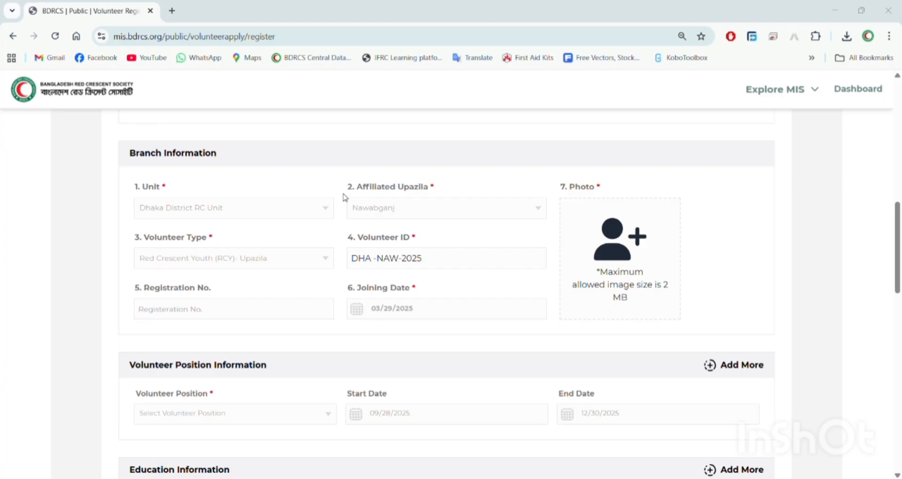
{"action": "left_click", "coordinate": [408, 341]}
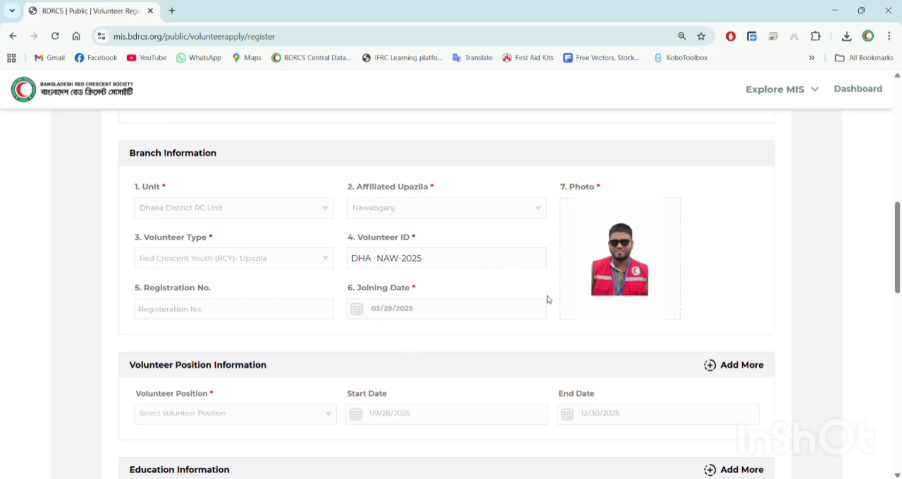
- Filter with 'rcy' and choose RCY Volunteer as the volunteer position
{"action": "scroll", "coordinate": [555, 296], "scroll_direction": "down", "scroll_amount": 3}
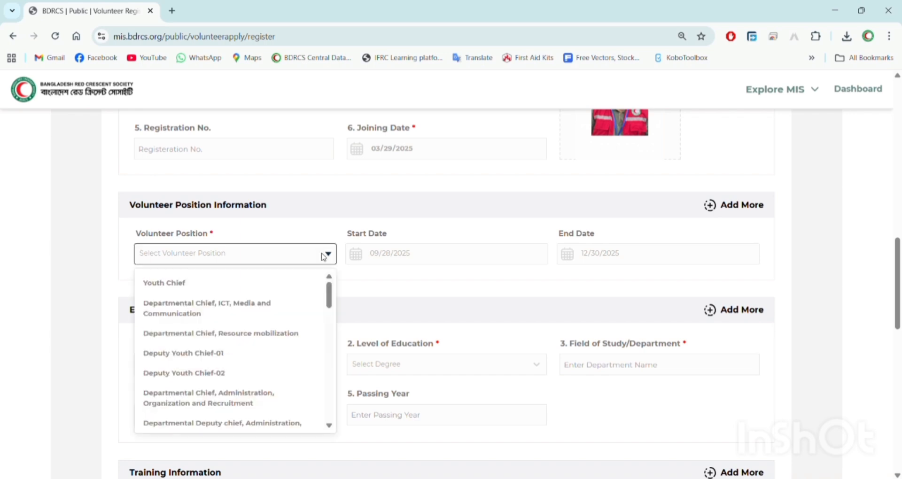
{"action": "type", "text": "rcy"}
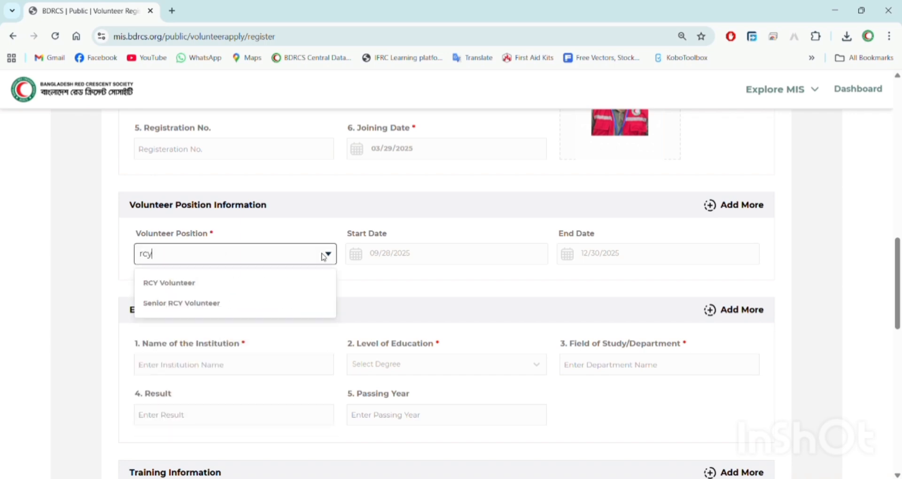
{"action": "left_click", "coordinate": [263, 282]}
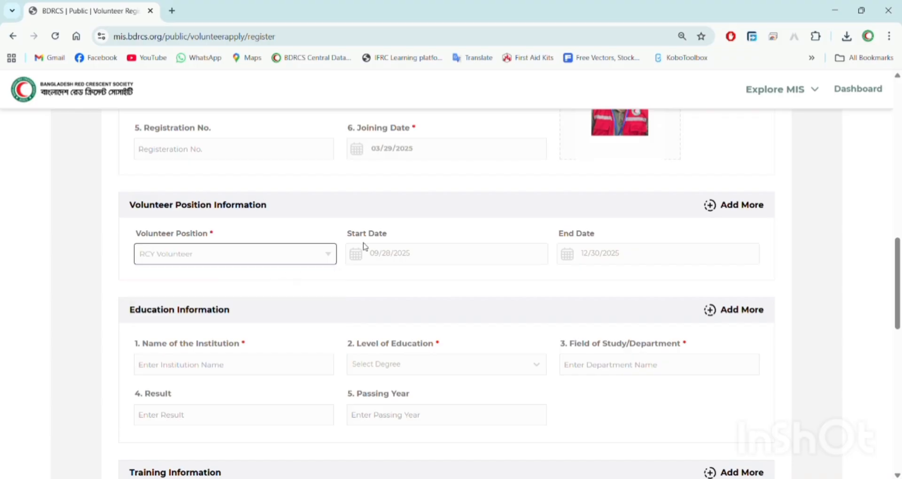
{"action": "left_click", "coordinate": [378, 259]}
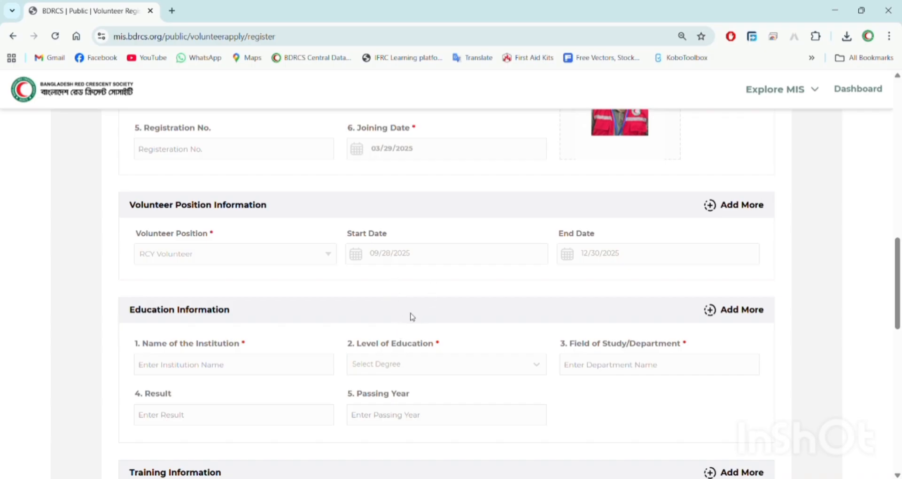
- Fill in institution Government Dohar Nawabganj college and level Higher Secondary School Certificate (H.S.C)
{"action": "left_click", "coordinate": [454, 374]}
{"action": "scroll", "coordinate": [465, 272], "scroll_direction": "down", "scroll_amount": 1}
{"action": "left_click", "coordinate": [288, 323]}
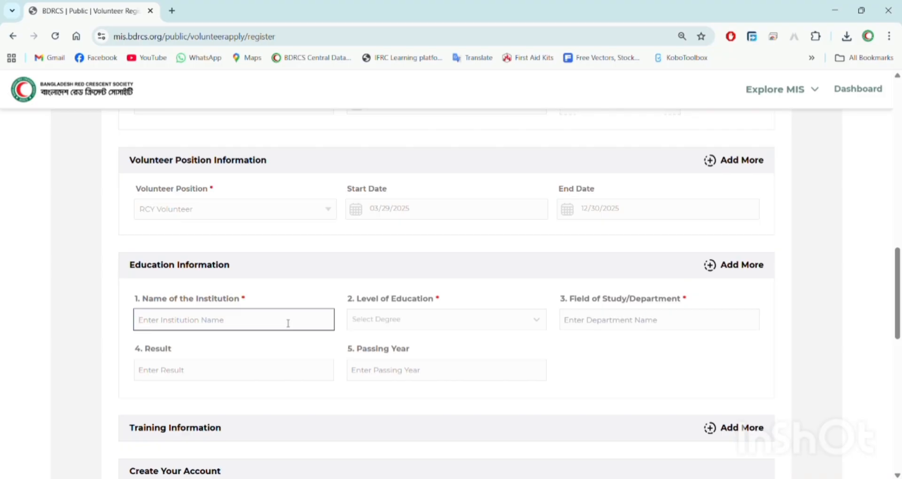
{"action": "left_click", "coordinate": [275, 428]}
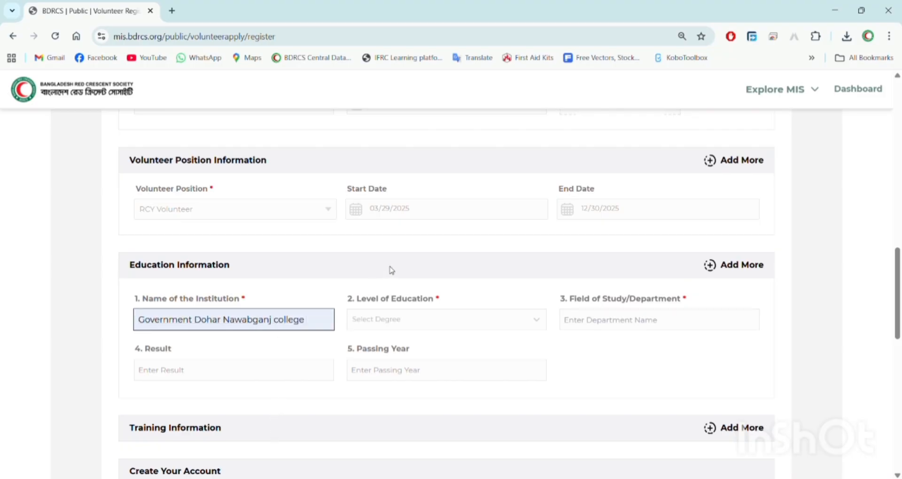
{"action": "left_click", "coordinate": [395, 319]}
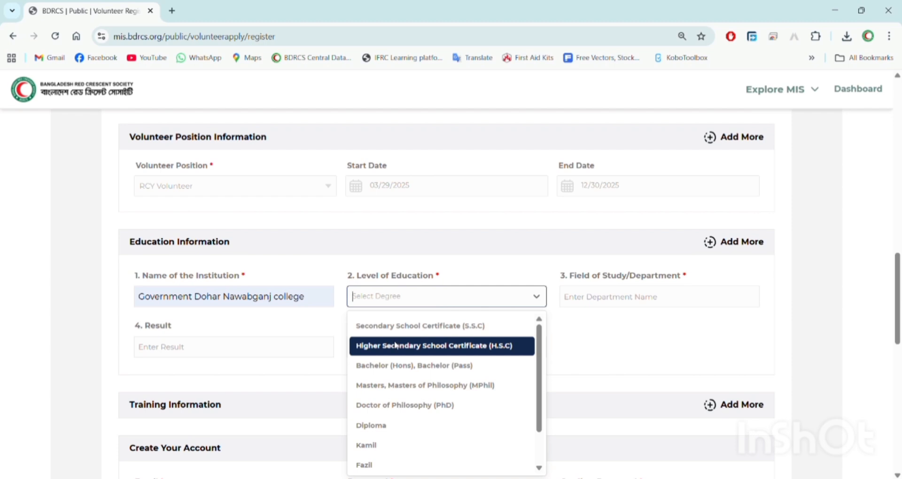
{"action": "left_click", "coordinate": [397, 346]}
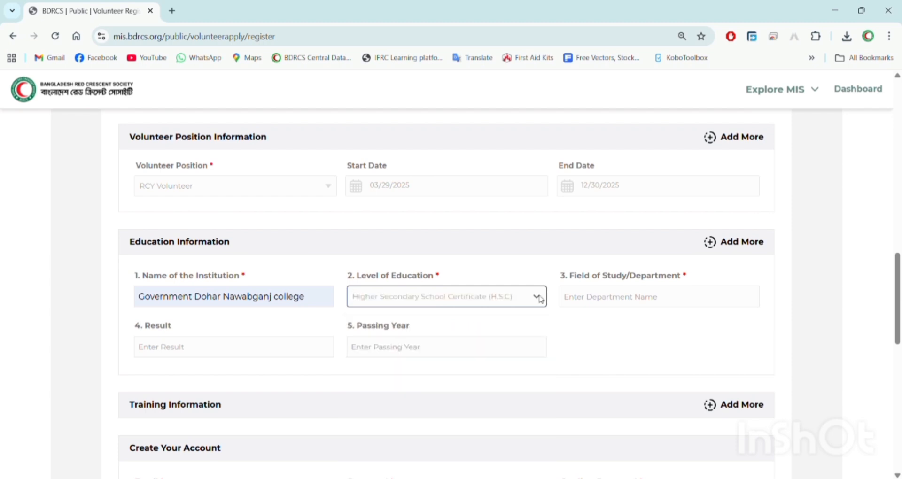
- Enter Humanities as field of study, result 5.00 and passing year 2024
{"action": "left_click", "coordinate": [672, 306]}
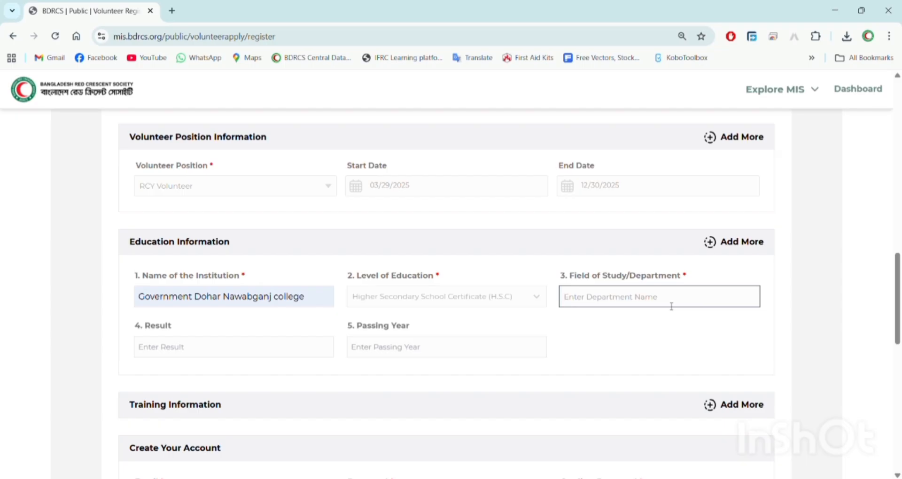
{"action": "left_click", "coordinate": [653, 437]}
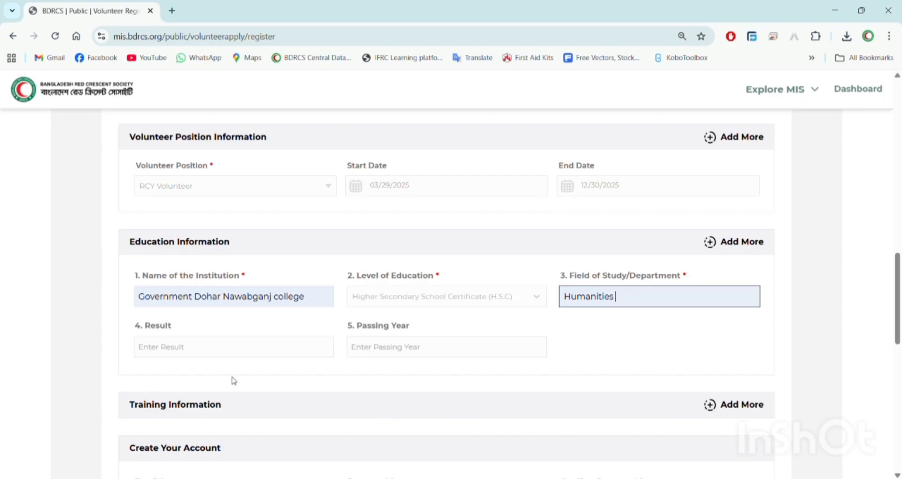
{"action": "left_click", "coordinate": [225, 344]}
{"action": "type", "text": "5.00"}
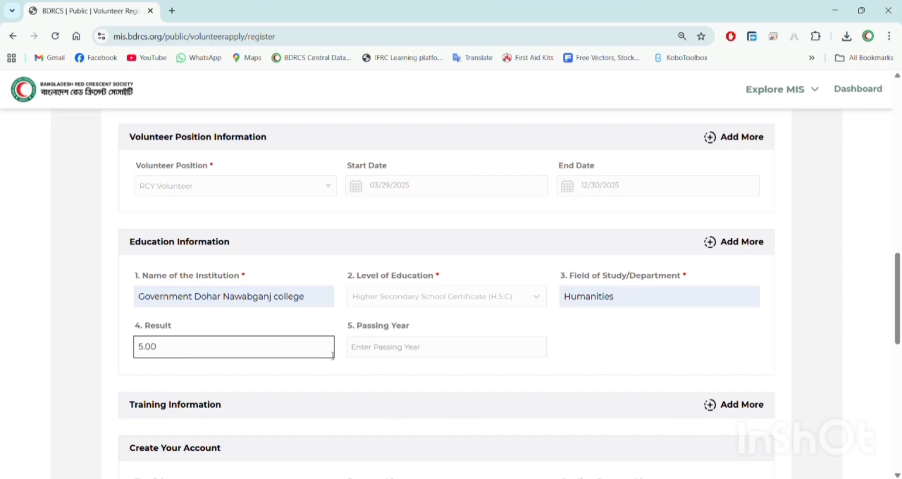
{"action": "left_click", "coordinate": [377, 352]}
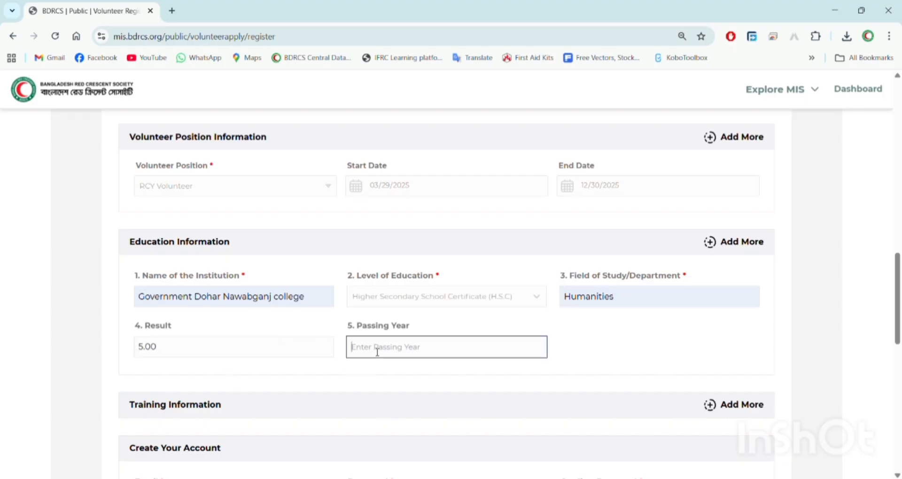
{"action": "type", "text": "2024"}
- Add two Training Information entries, then delete the second so one blank entry remains
{"action": "left_click", "coordinate": [614, 354]}
{"action": "scroll", "coordinate": [616, 356], "scroll_direction": "down", "scroll_amount": 4}
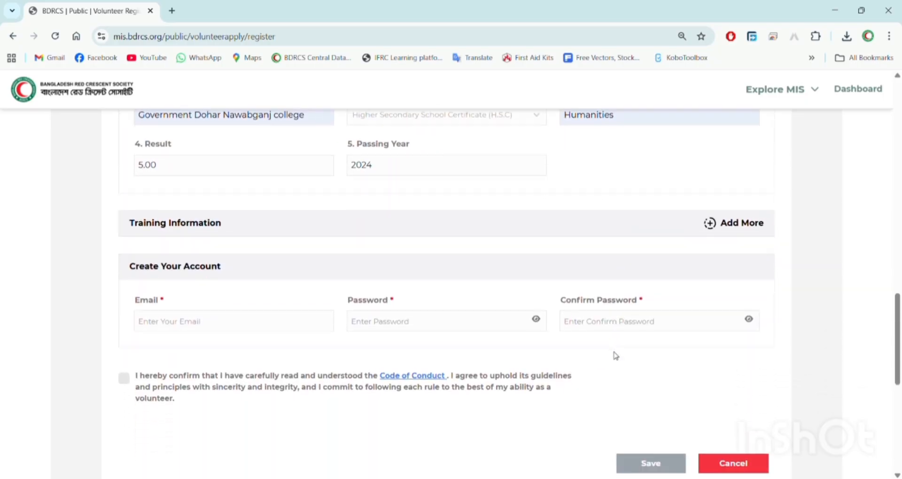
{"action": "left_click", "coordinate": [717, 224]}
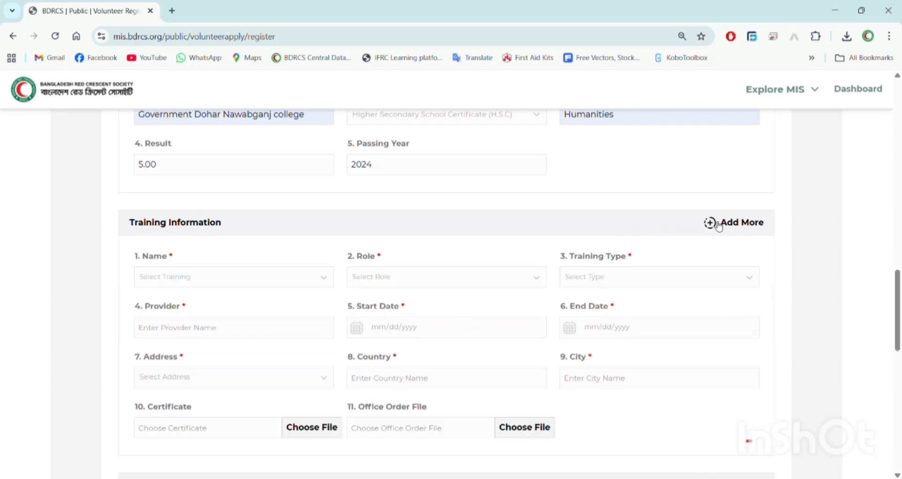
{"action": "left_click", "coordinate": [718, 224]}
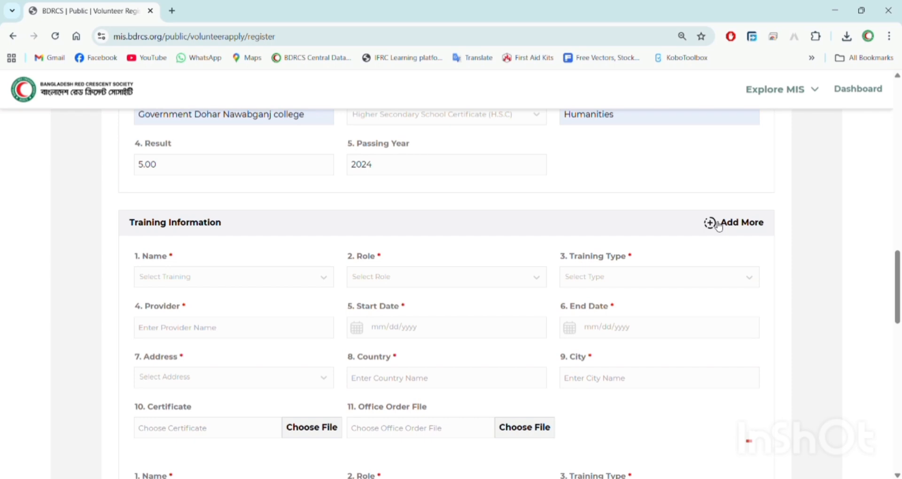
{"action": "scroll", "coordinate": [718, 224], "scroll_direction": "down", "scroll_amount": 4}
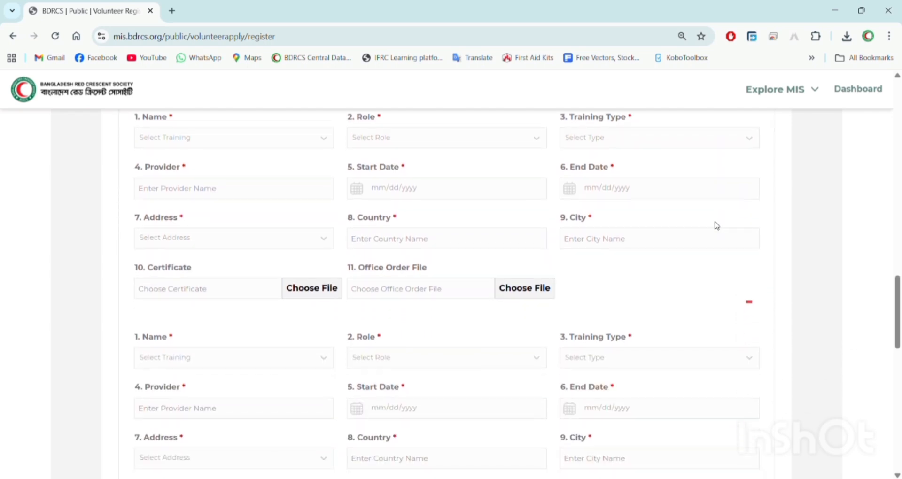
{"action": "scroll", "coordinate": [717, 225], "scroll_direction": "down", "scroll_amount": 3}
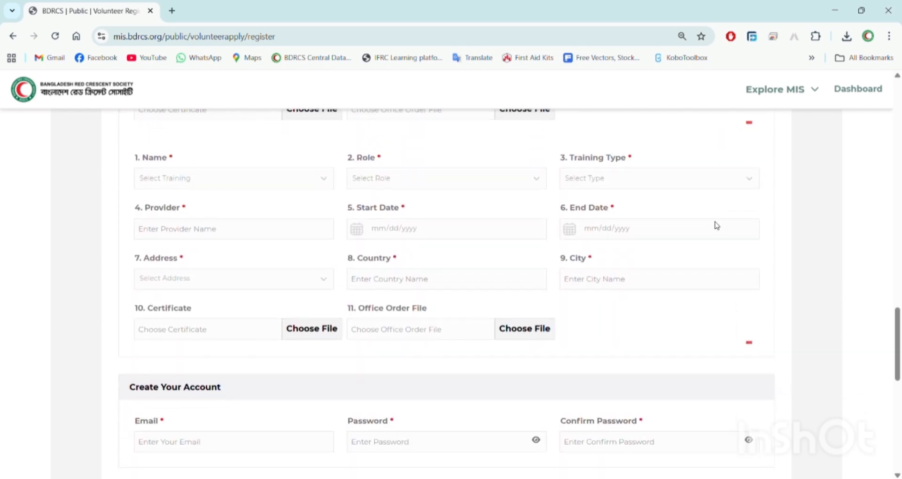
{"action": "left_click", "coordinate": [750, 346]}
- Enter the account password in Password and repeat it in Confirm Password
{"action": "scroll", "coordinate": [746, 347], "scroll_direction": "up", "scroll_amount": 2}
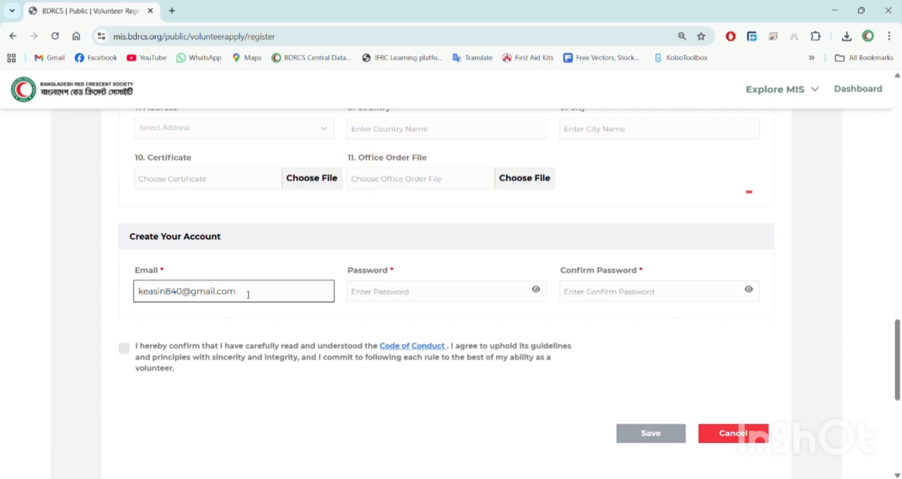
{"action": "left_click", "coordinate": [394, 298]}
{"action": "type", "text": "••••"}
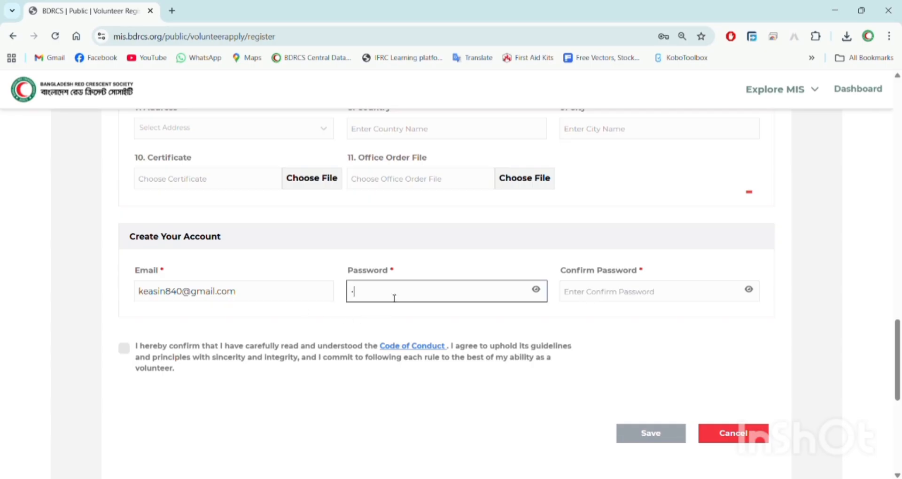
{"action": "type", "text": "•••"}
{"action": "left_click", "coordinate": [617, 304]}
{"action": "type", "text": "•••••"}
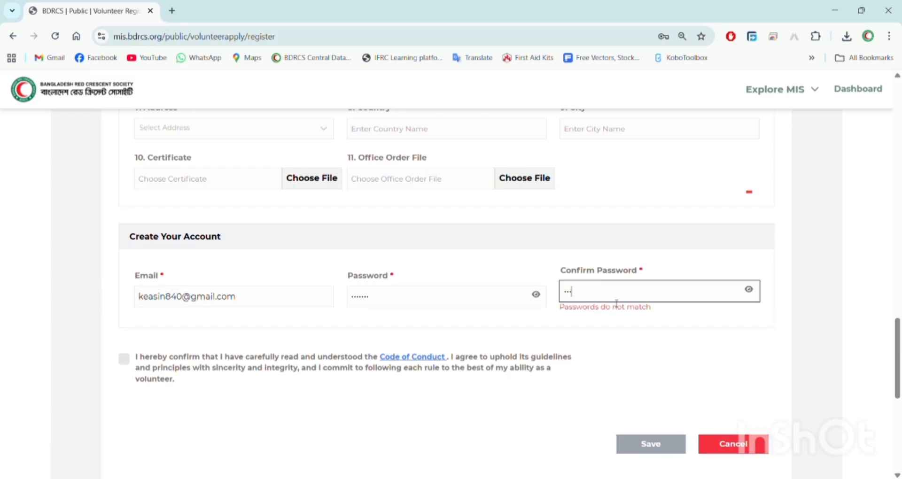
{"action": "type", "text": "••"}
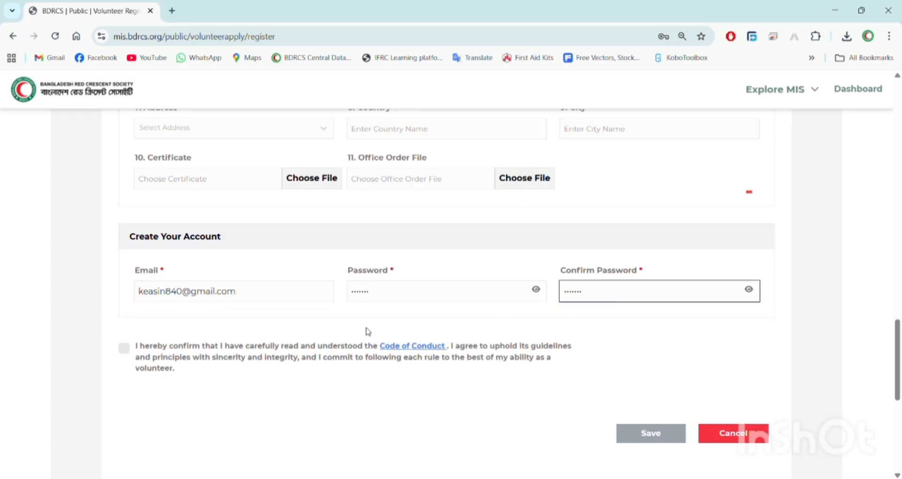
{"action": "left_click", "coordinate": [398, 348]}
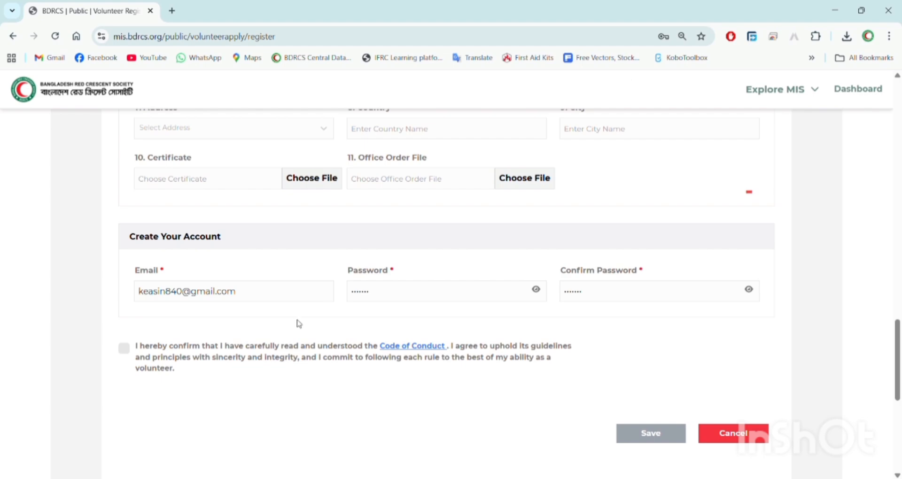
{"action": "left_click", "coordinate": [124, 350]}
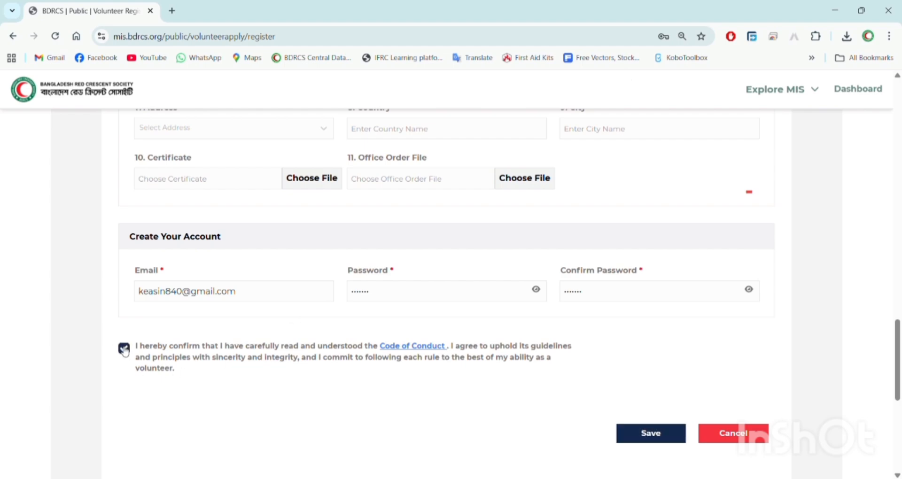
{"action": "scroll", "coordinate": [399, 297], "scroll_direction": "up", "scroll_amount": 2}
{"action": "scroll", "coordinate": [399, 297], "scroll_direction": "up", "scroll_amount": 20}
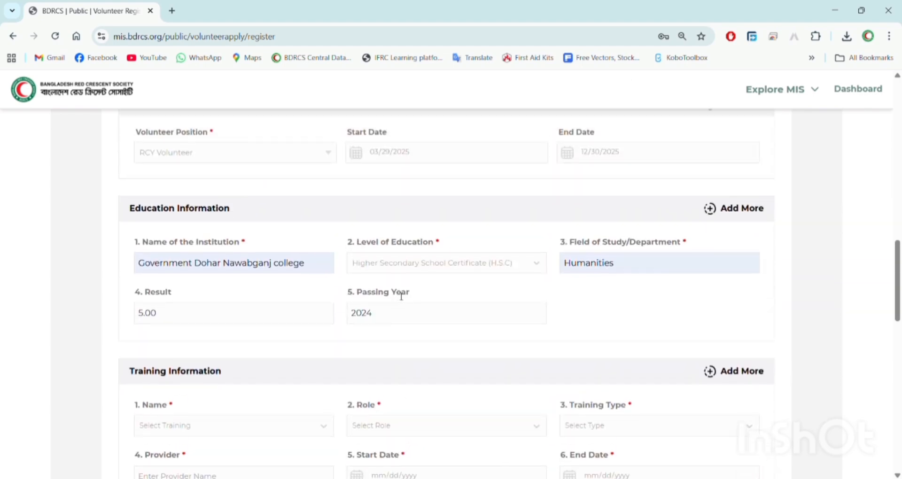
{"action": "scroll", "coordinate": [399, 296], "scroll_direction": "down", "scroll_amount": 5}
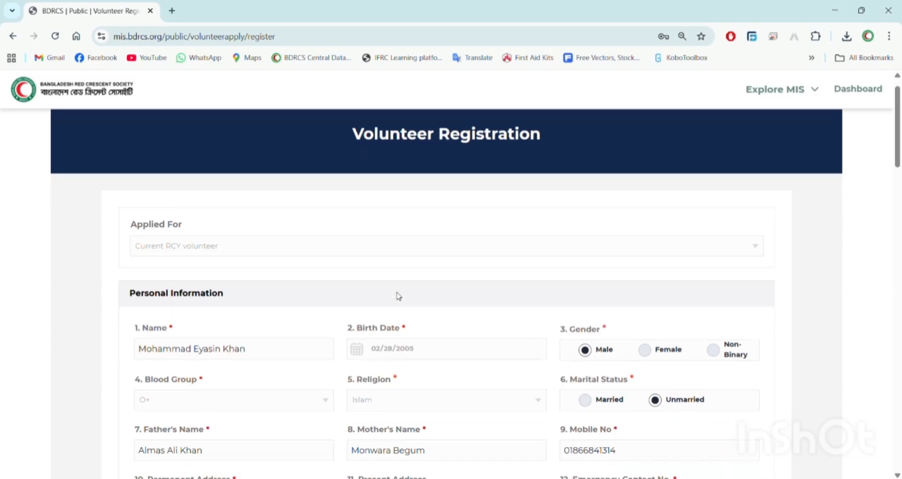
{"action": "scroll", "coordinate": [401, 297], "scroll_direction": "down", "scroll_amount": 7}
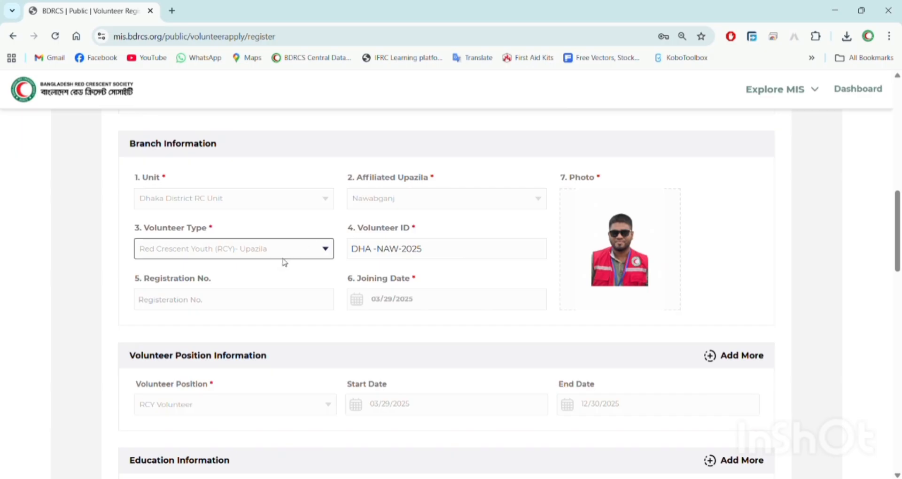
{"action": "scroll", "coordinate": [488, 312], "scroll_direction": "down", "scroll_amount": 7}
{"action": "scroll", "coordinate": [488, 311], "scroll_direction": "down", "scroll_amount": 10}
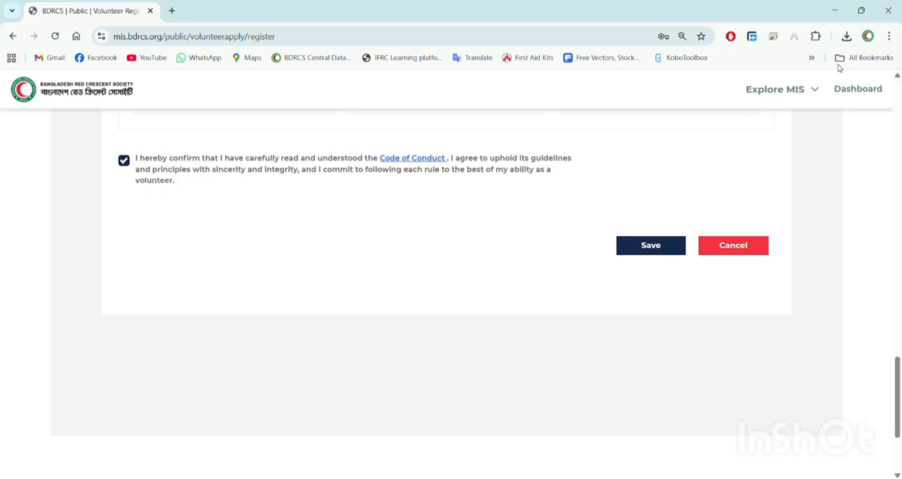
{"action": "scroll", "coordinate": [658, 249], "scroll_direction": "down", "scroll_amount": 1}
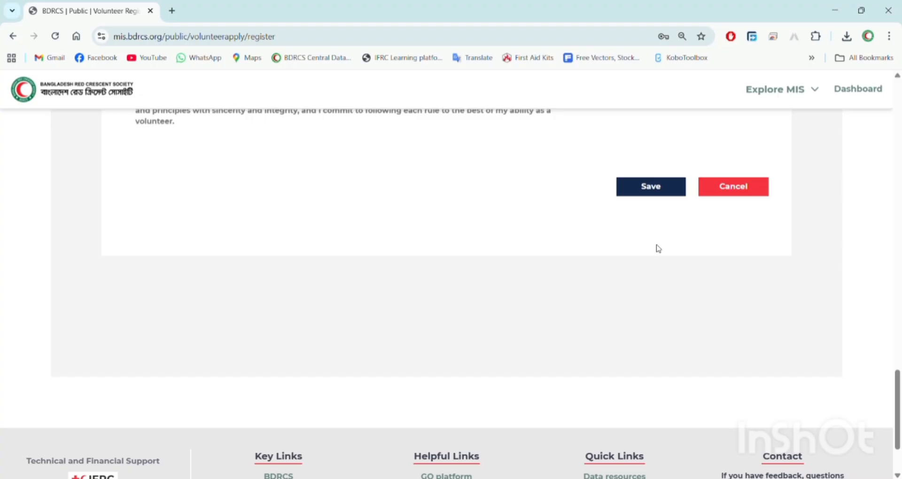
- Try saving, delete the blank training entry flagged as incomplete, then save the registration again
{"action": "left_click", "coordinate": [670, 193]}
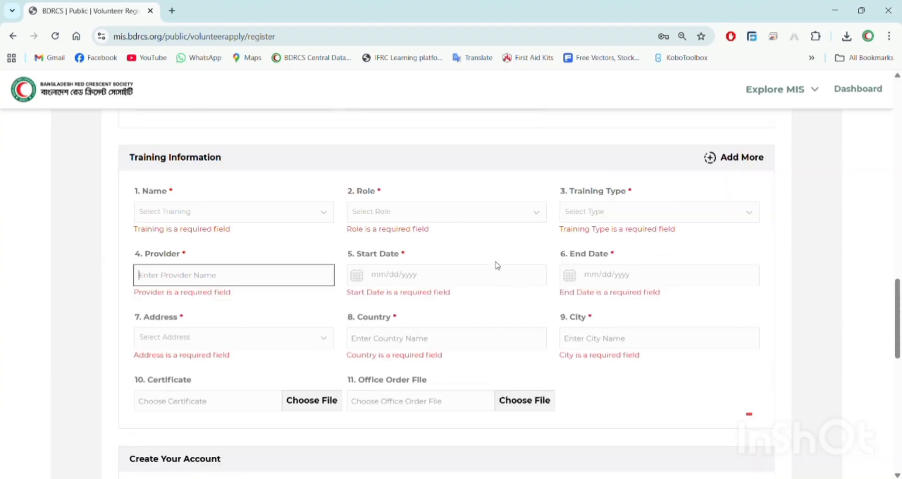
{"action": "left_click", "coordinate": [753, 415]}
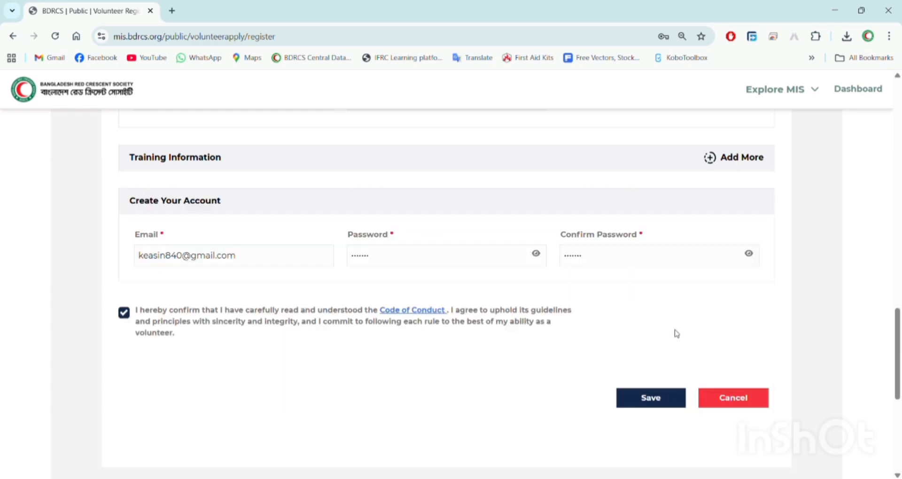
{"action": "scroll", "coordinate": [675, 333], "scroll_direction": "up", "scroll_amount": 15}
{"action": "scroll", "coordinate": [675, 333], "scroll_direction": "up", "scroll_amount": 3}
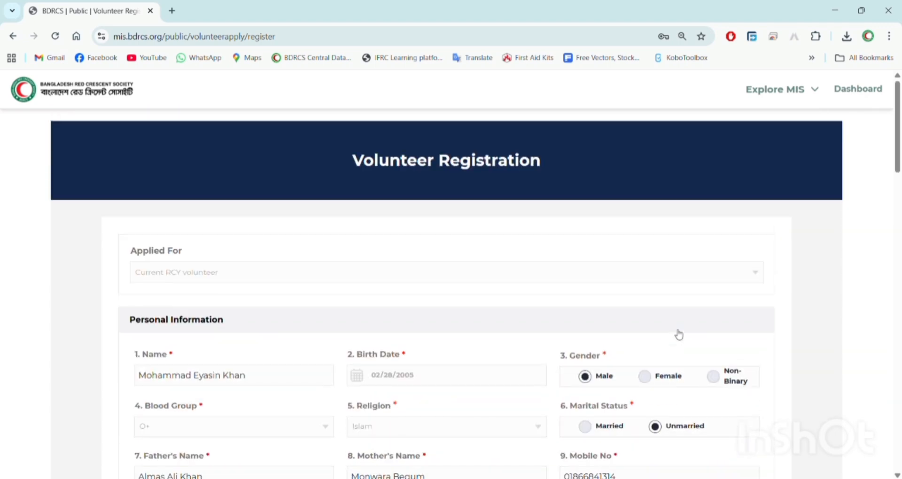
{"action": "scroll", "coordinate": [676, 334], "scroll_direction": "down", "scroll_amount": 18}
{"action": "scroll", "coordinate": [677, 333], "scroll_direction": "down", "scroll_amount": 5}
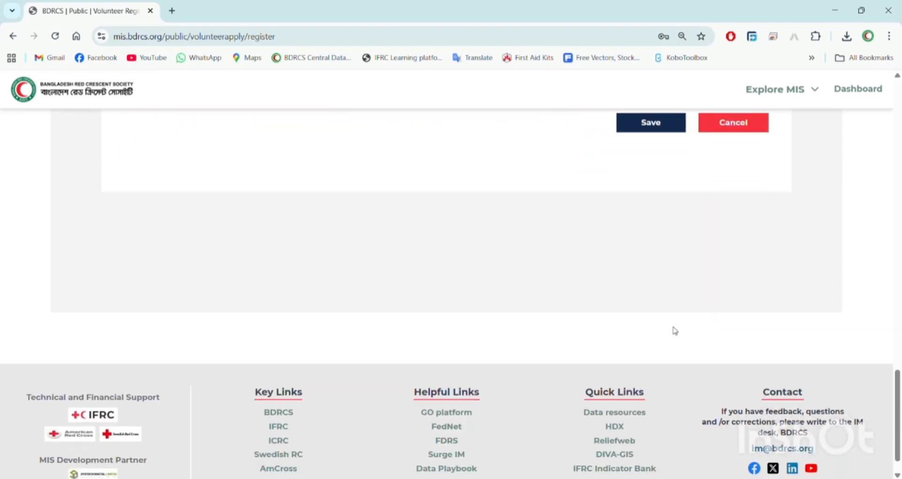
{"action": "left_click", "coordinate": [655, 124]}
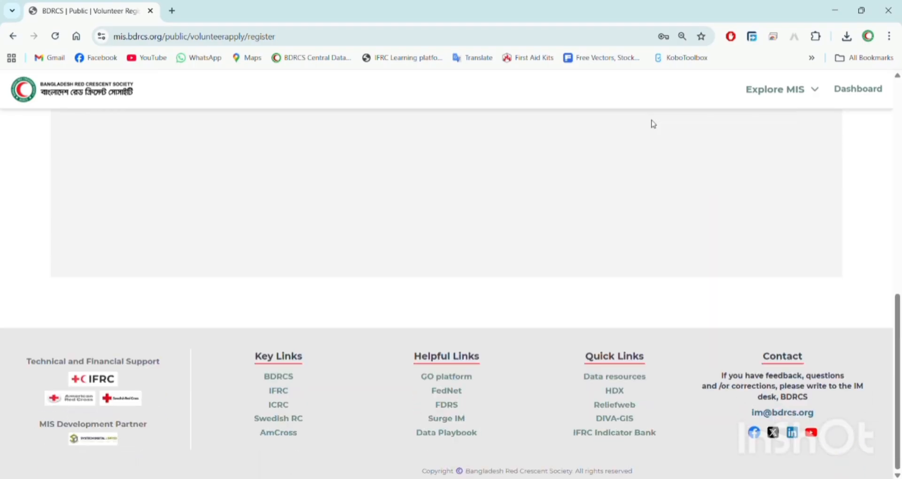